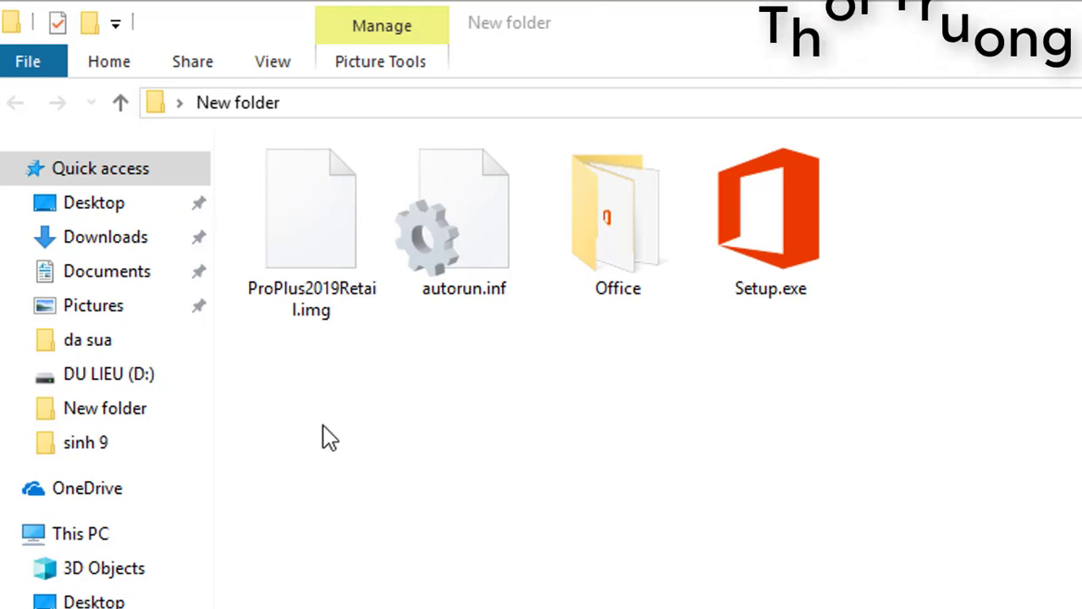
left_click_drag(386, 378, 200, 155)
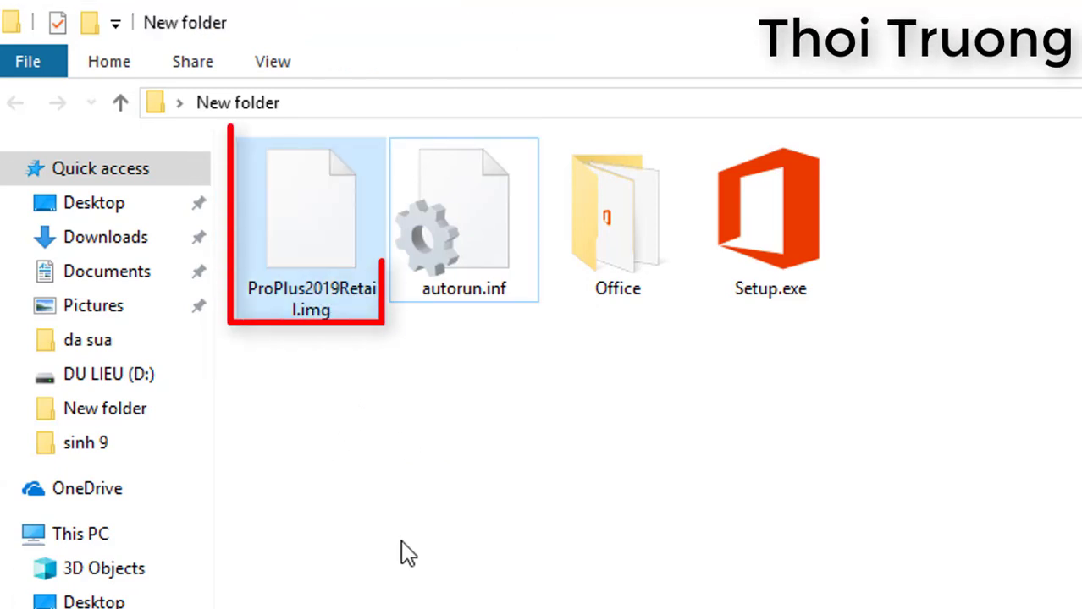
left_click(294, 305)
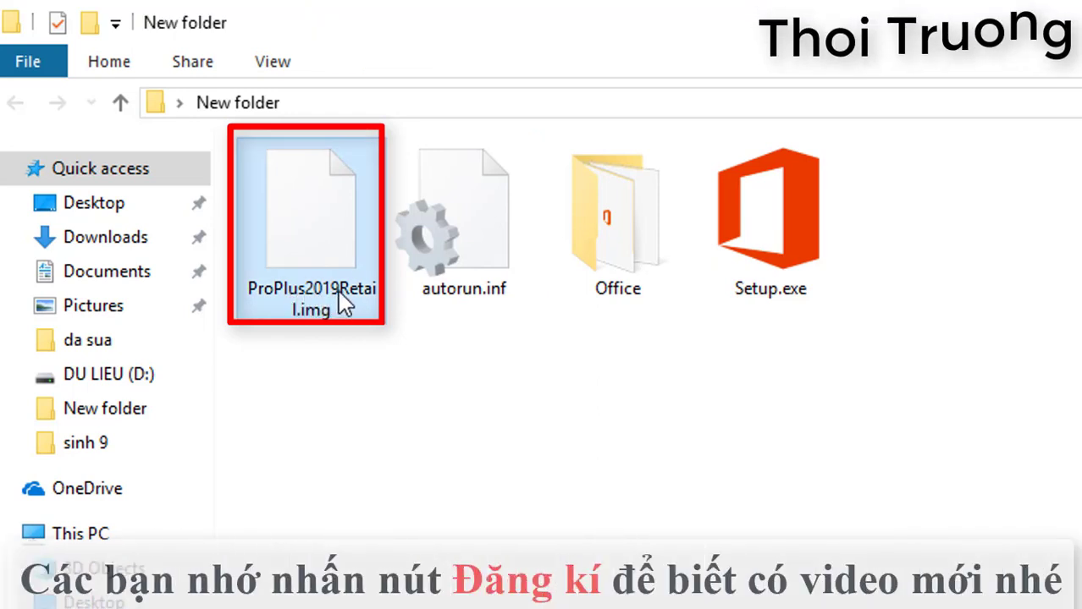
left_click(343, 296)
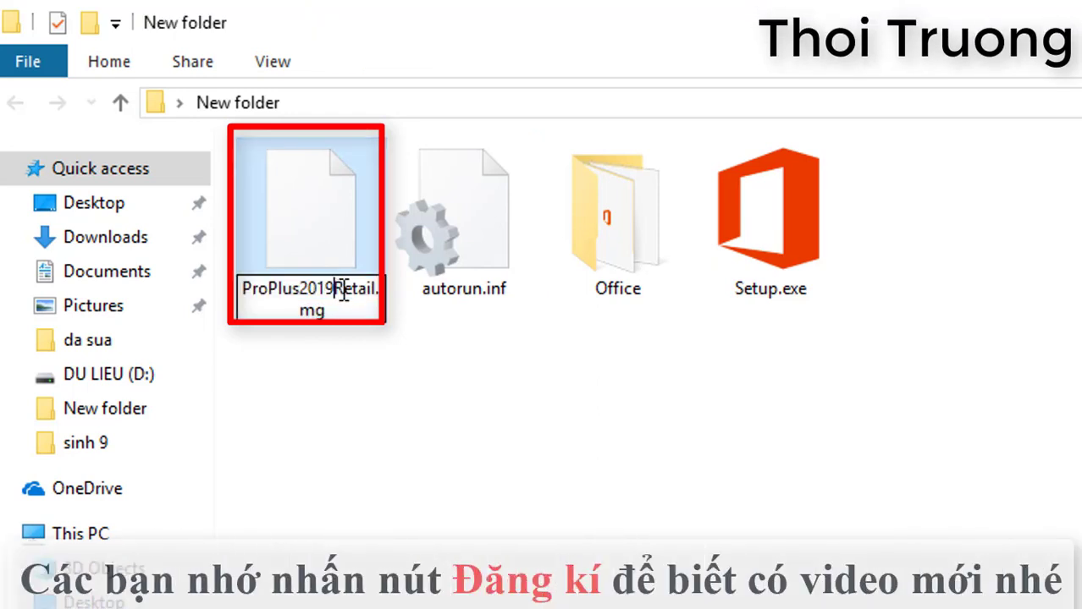
left_click(405, 450)
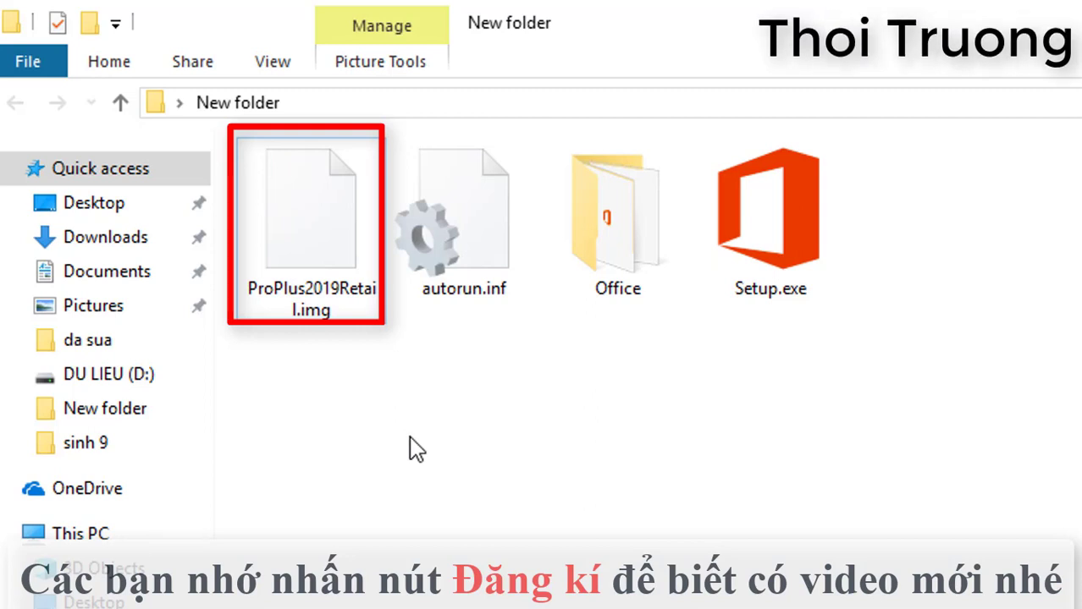
left_click(314, 235)
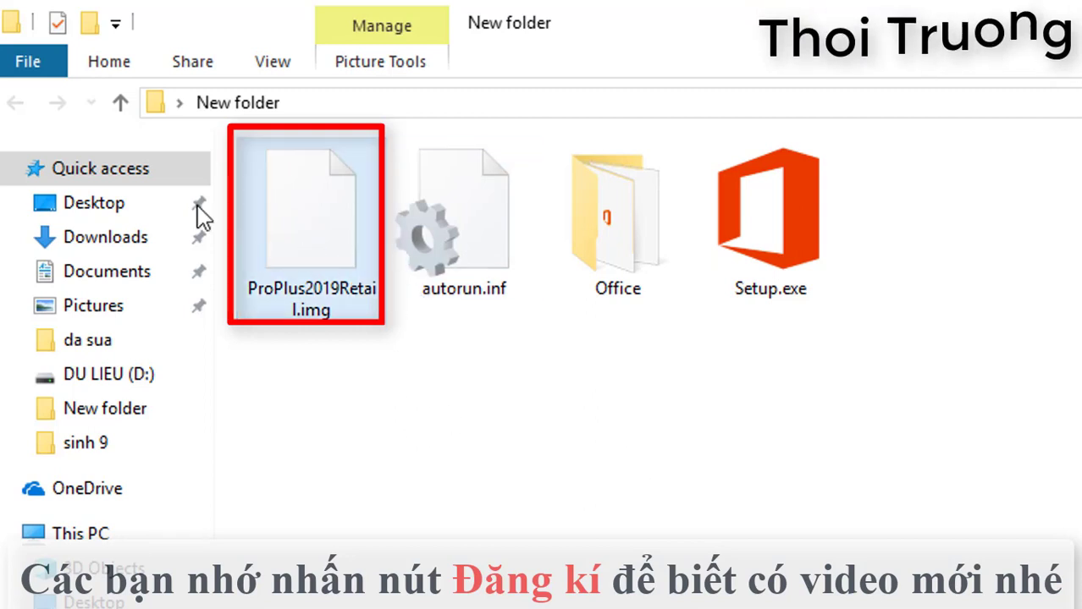
double_click(311, 234)
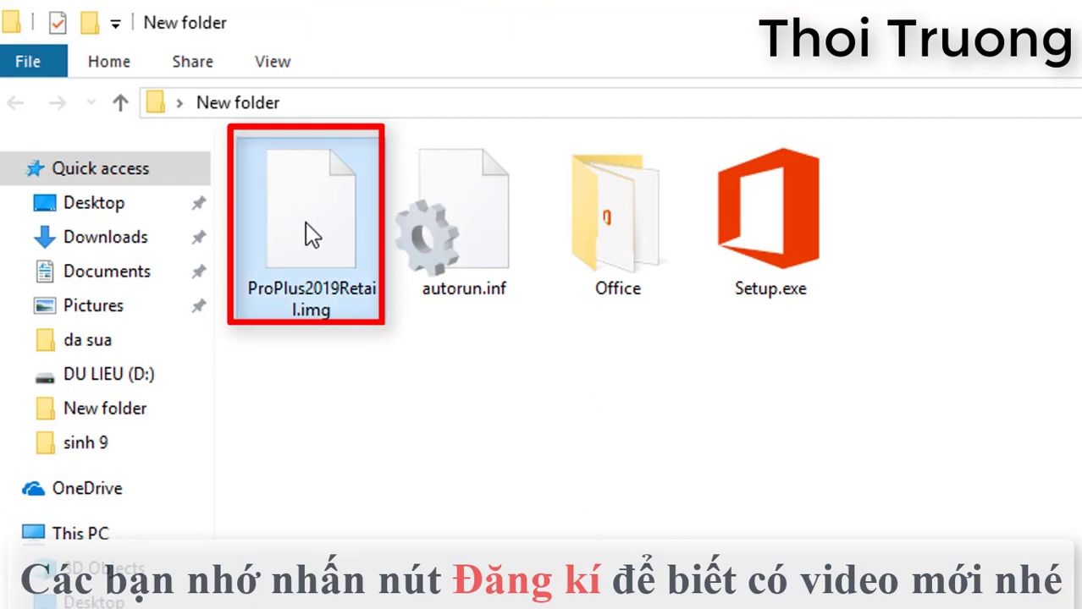
left_click(326, 310)
left_click(458, 386)
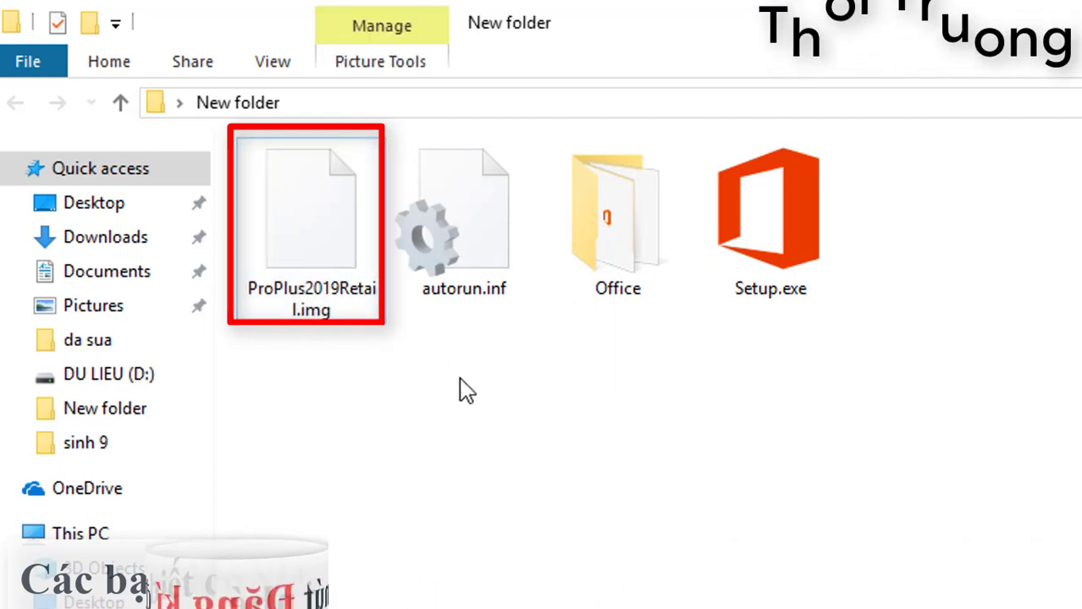
left_click(357, 258)
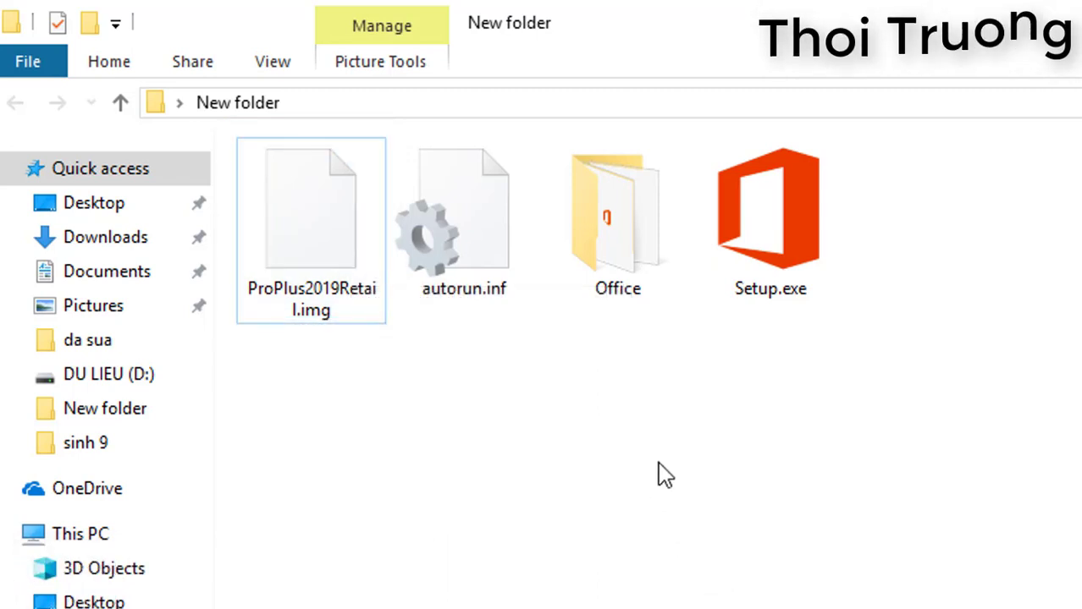
- Choose to open ProPlus2019Retail.img with another app and browse this PC for the program
left_click(323, 217)
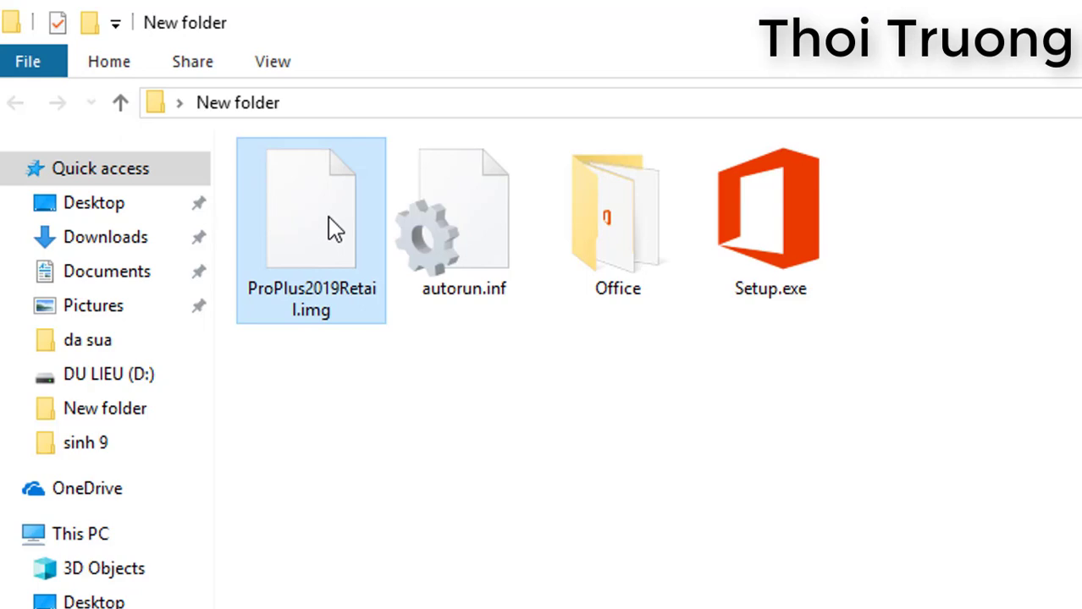
right_click(329, 217)
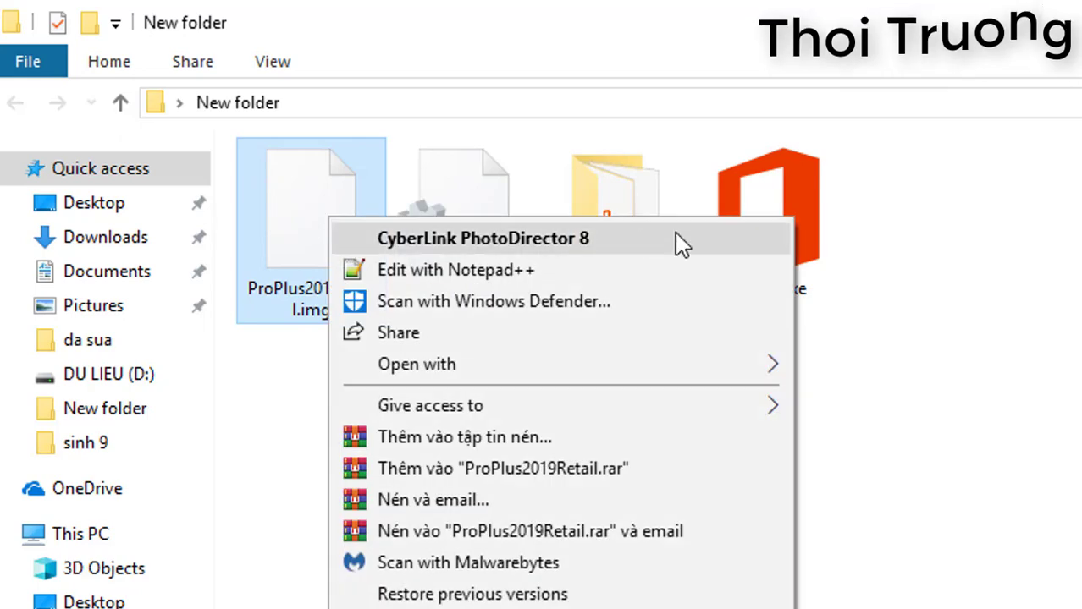
mouse_move(432, 378)
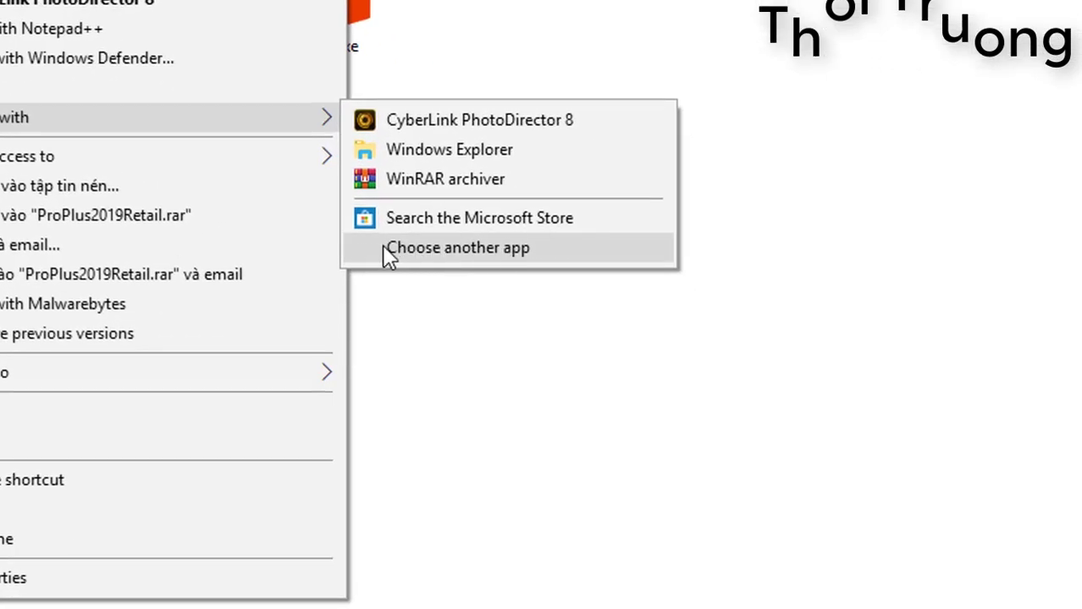
left_click(505, 245)
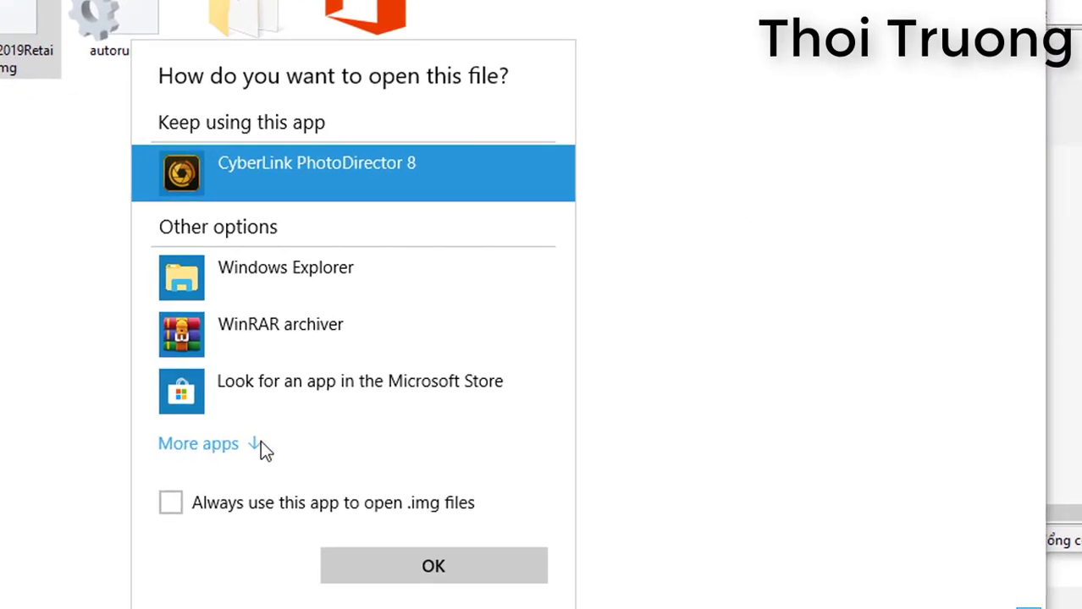
left_click(245, 443)
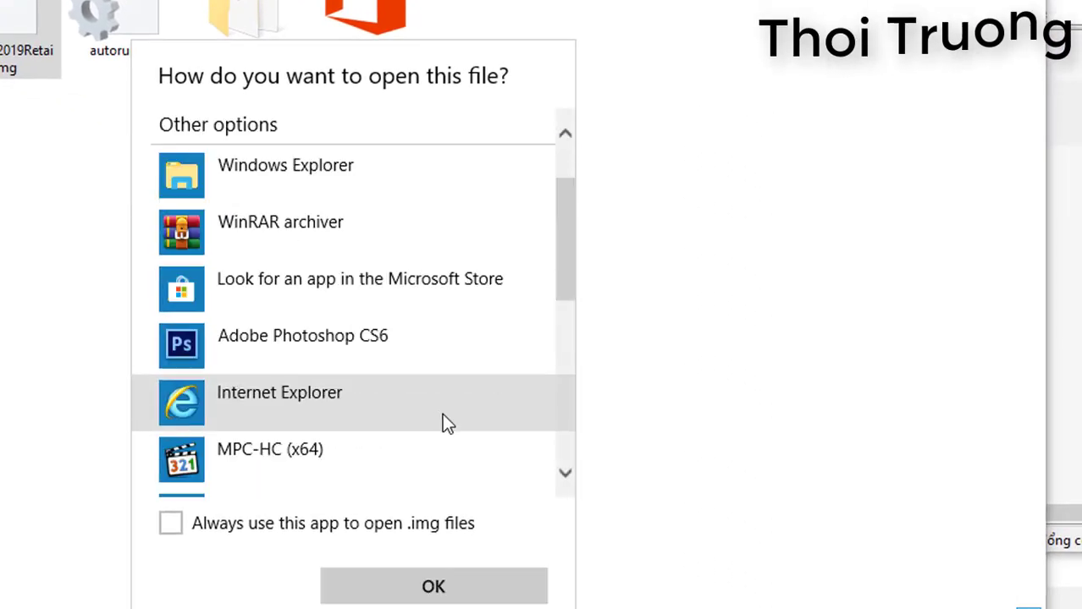
scroll(445, 412, "down", 10)
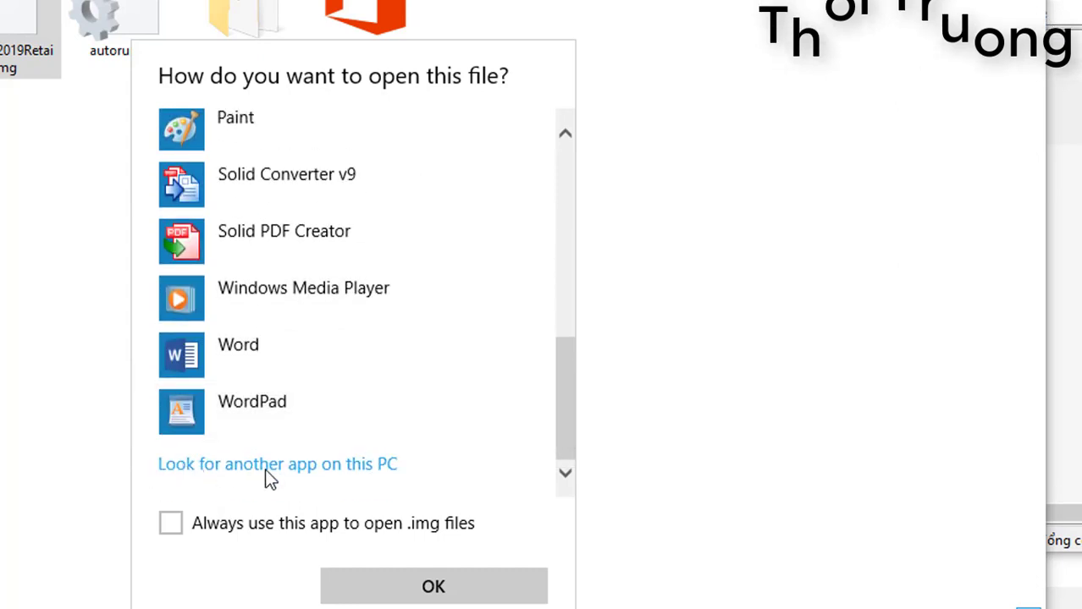
left_click(354, 473)
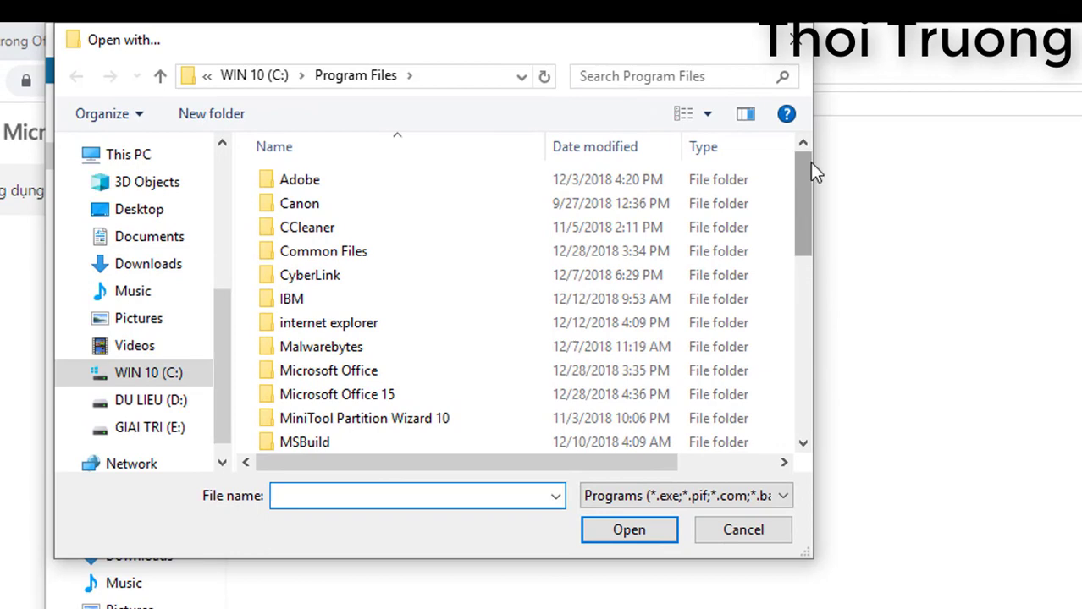
- Open the image file with WinRAR.exe from the WinRAR folder in Program Files and dismiss the licence purchase reminder
left_click_drag(811, 174, 786, 413)
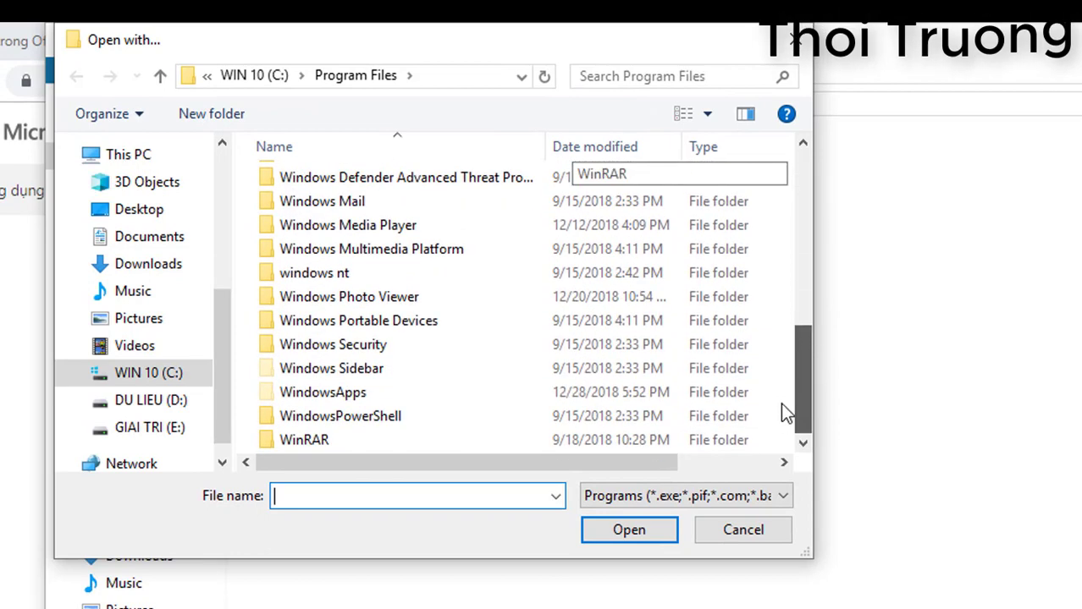
double_click(325, 442)
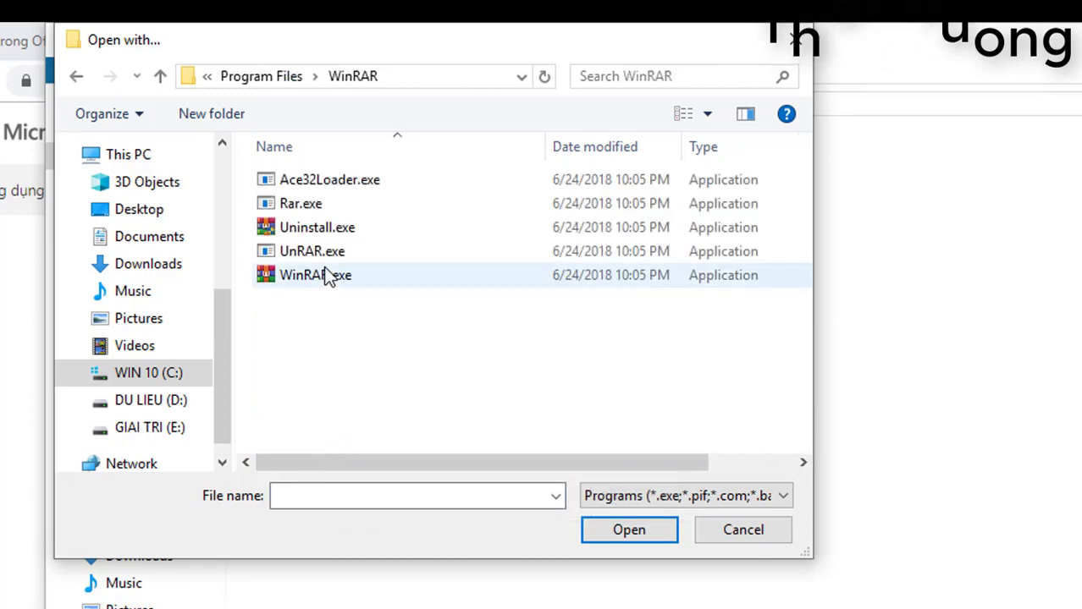
left_click(290, 274)
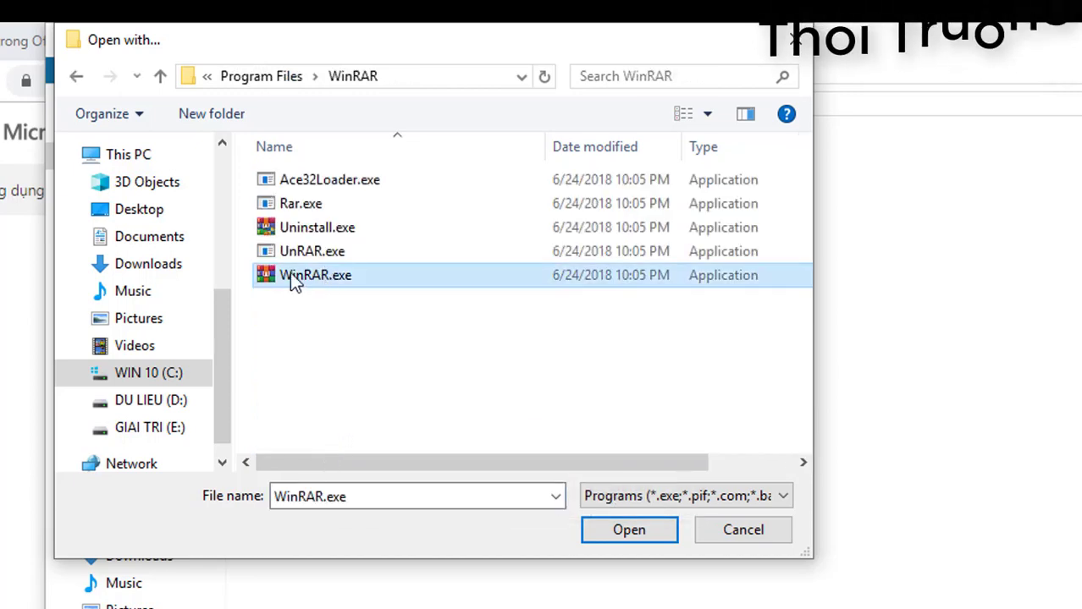
double_click(334, 281)
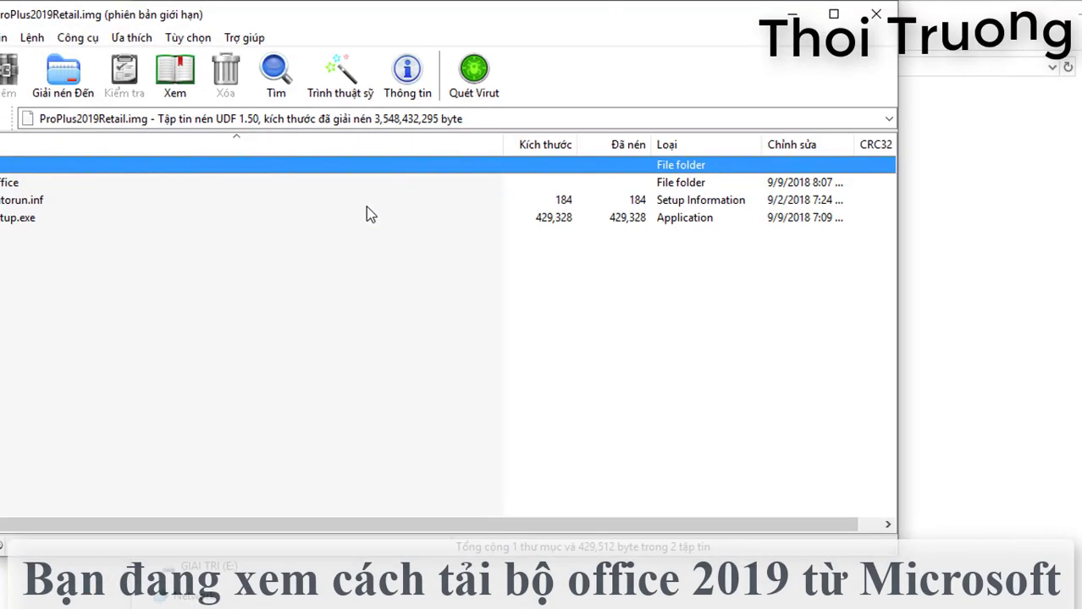
left_click(528, 291)
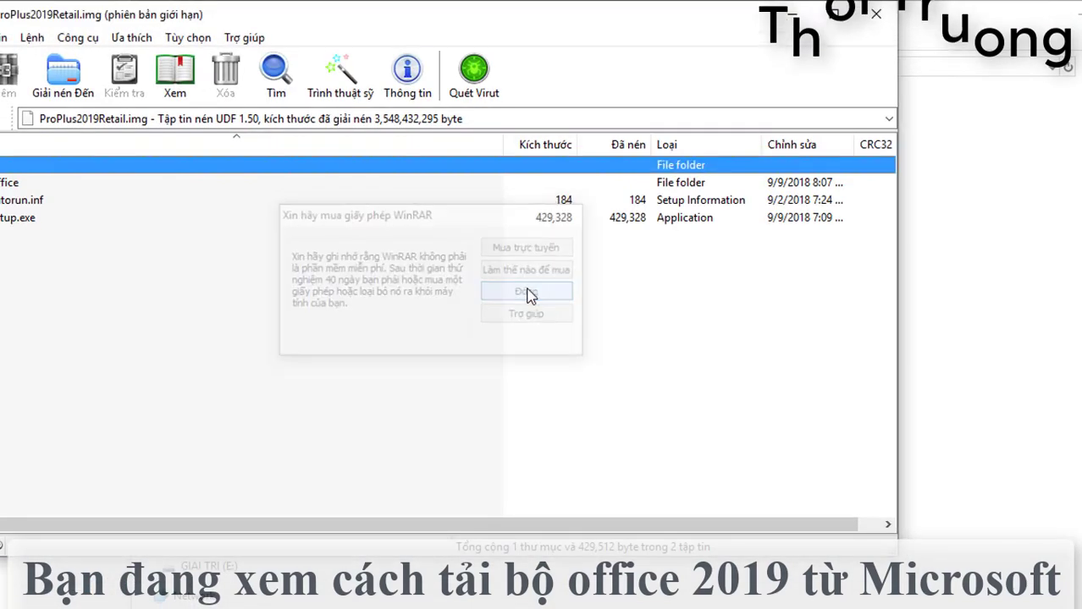
- Place the WinRAR window beside the destination folder and select Office, autorun.inf and Setup.exe in the archive
left_click_drag(240, 22, 1000, 76)
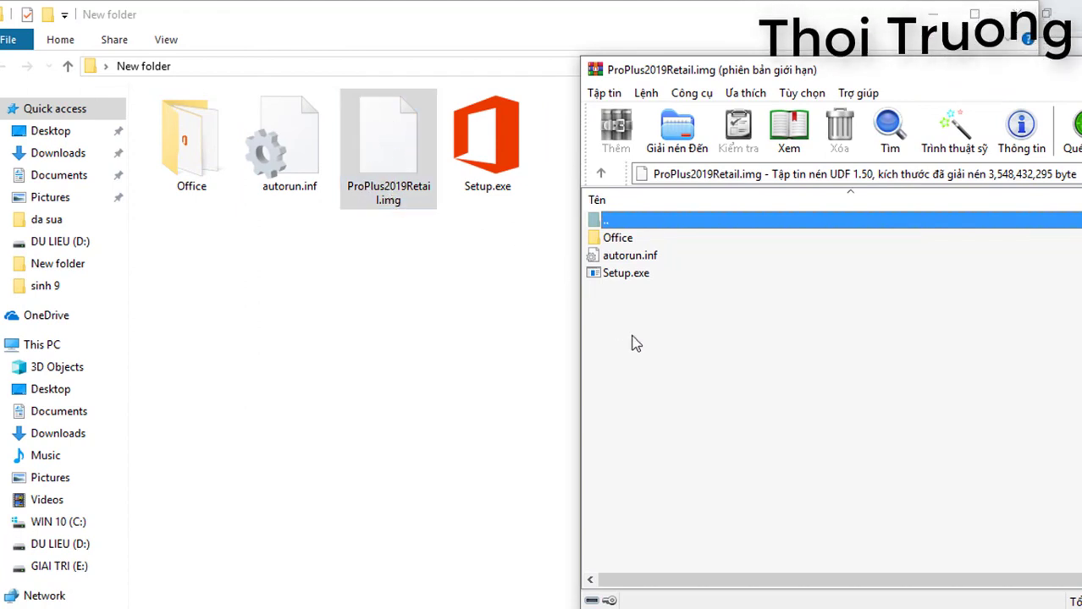
left_click(657, 357)
left_click(622, 273)
left_click(606, 241, "shift")
left_click(616, 319)
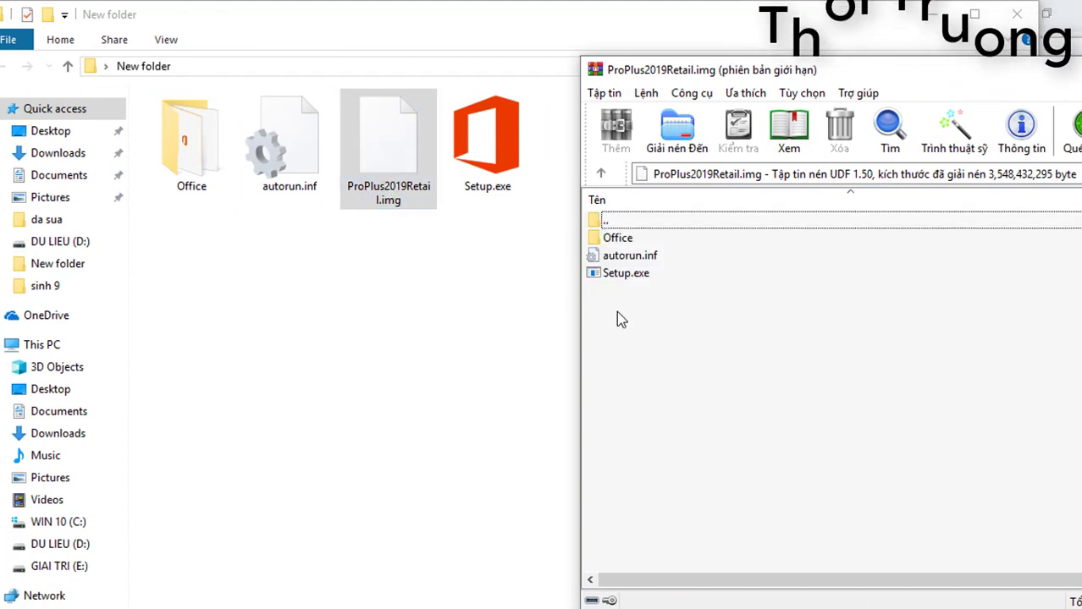
left_click(618, 239)
left_click(623, 255)
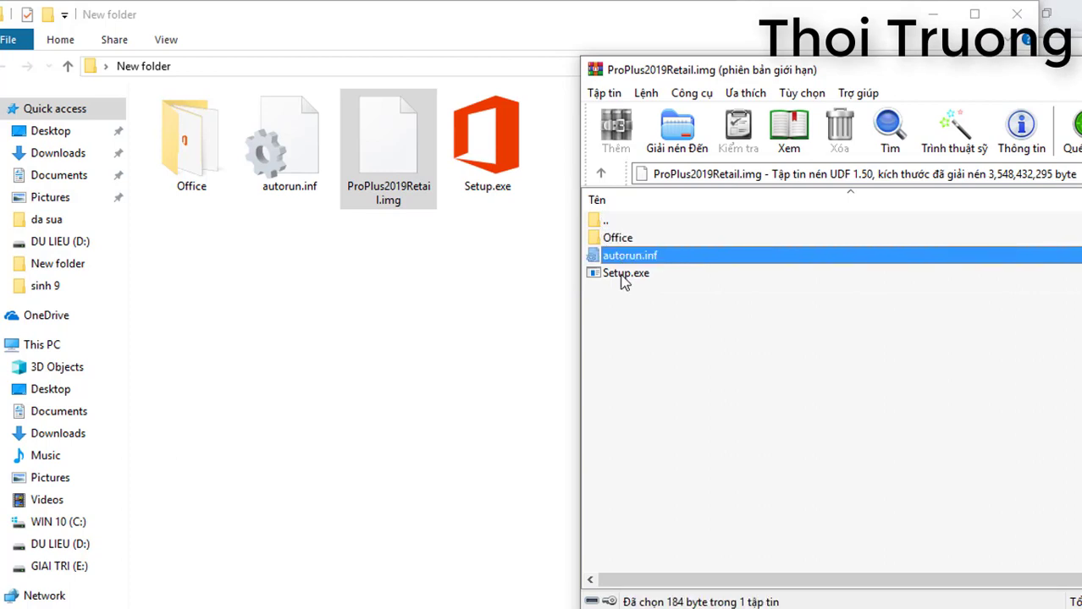
left_click(624, 273)
left_click(630, 324)
left_click_drag(664, 330, 626, 252)
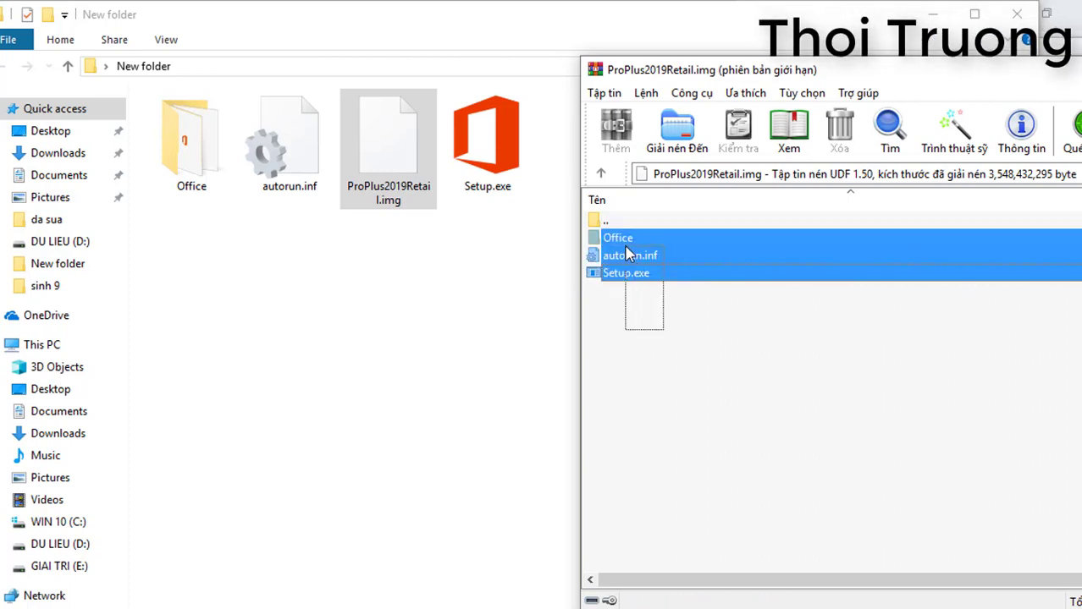
left_click_drag(375, 237, 305, 292)
left_click(432, 269)
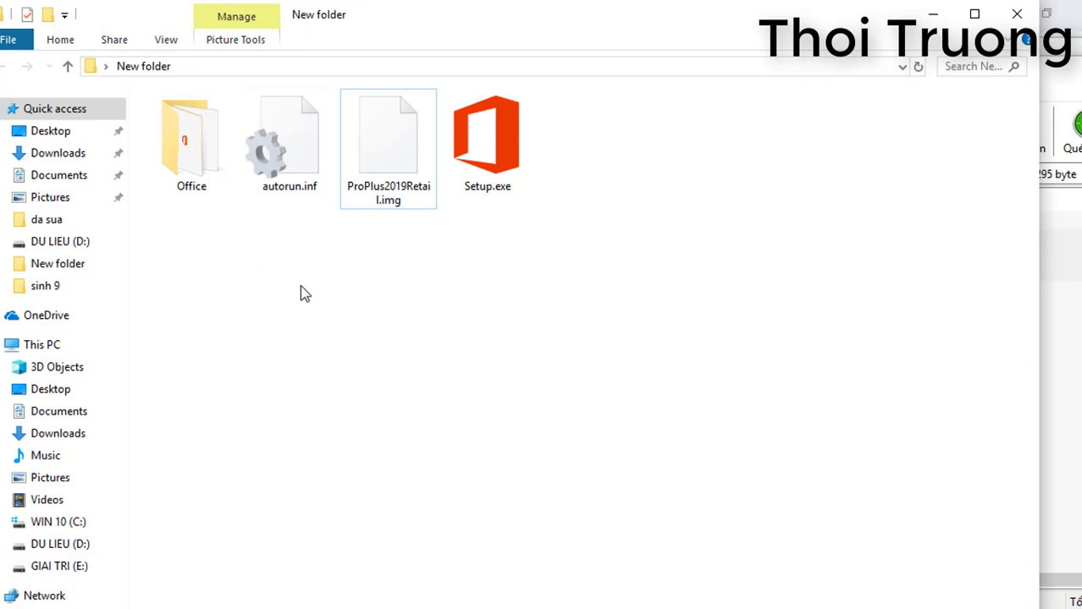
left_click(508, 152)
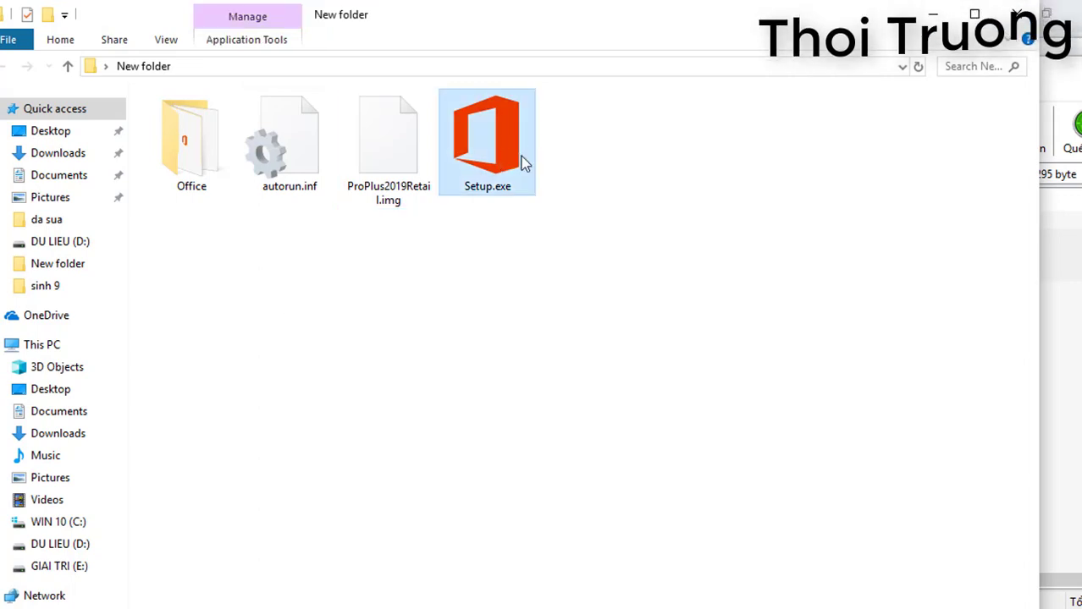
right_click(508, 148)
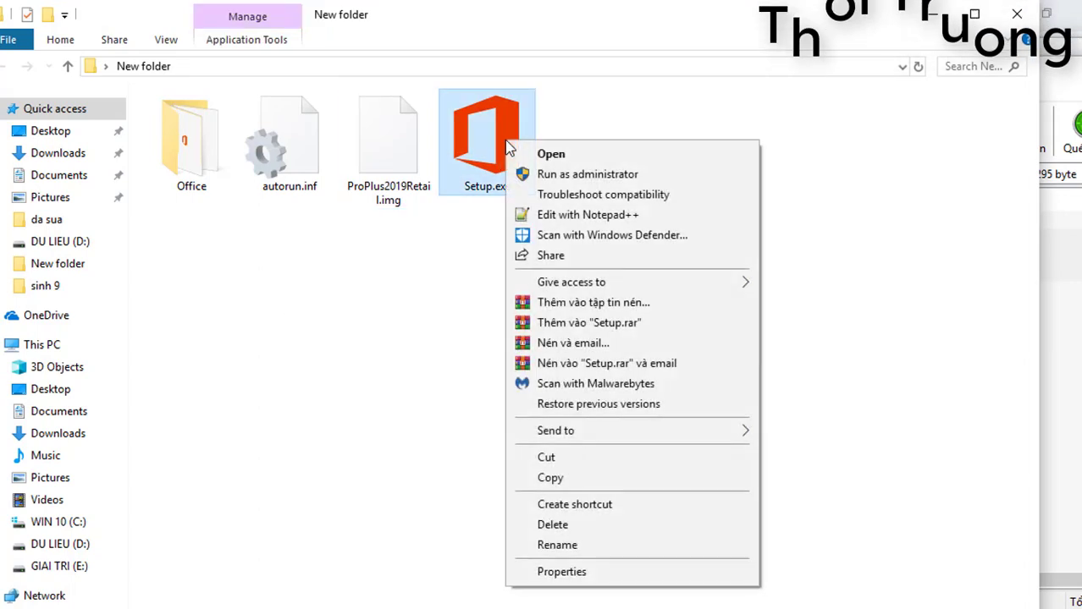
left_click(370, 281)
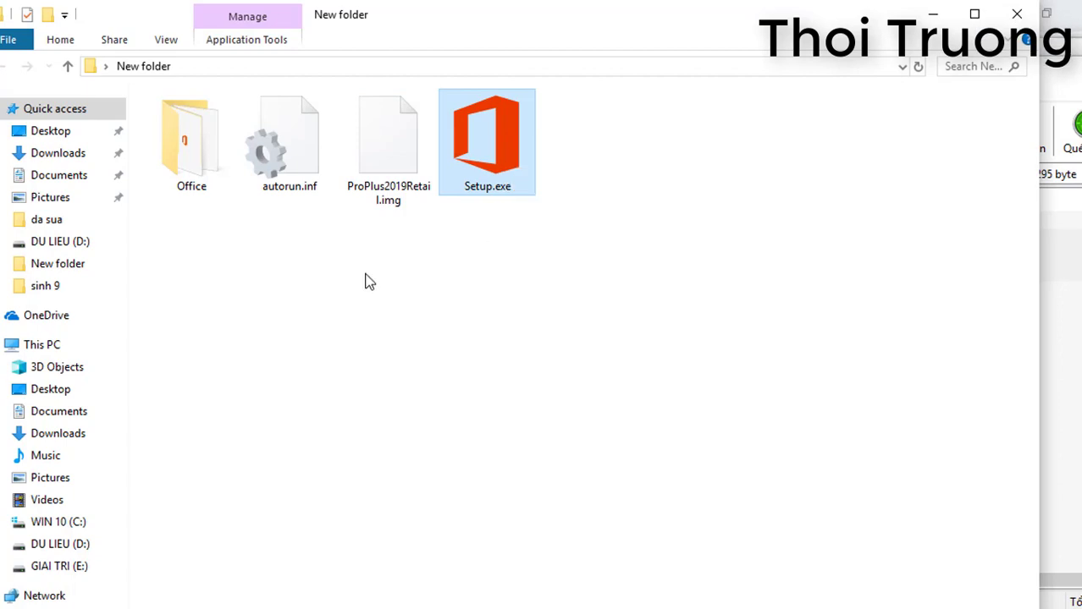
right_click(481, 151)
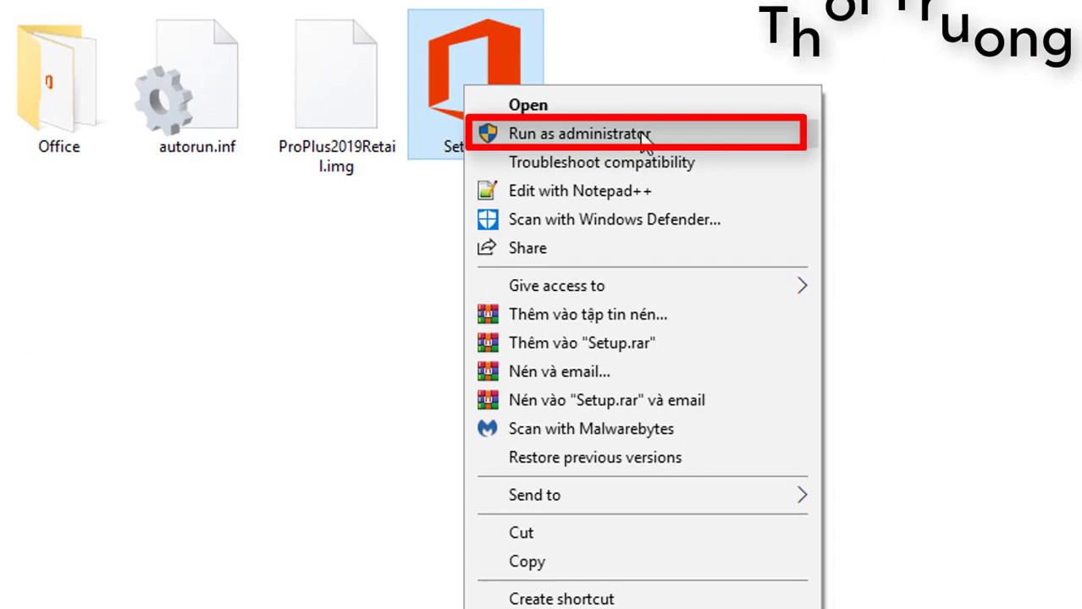
left_click(273, 282)
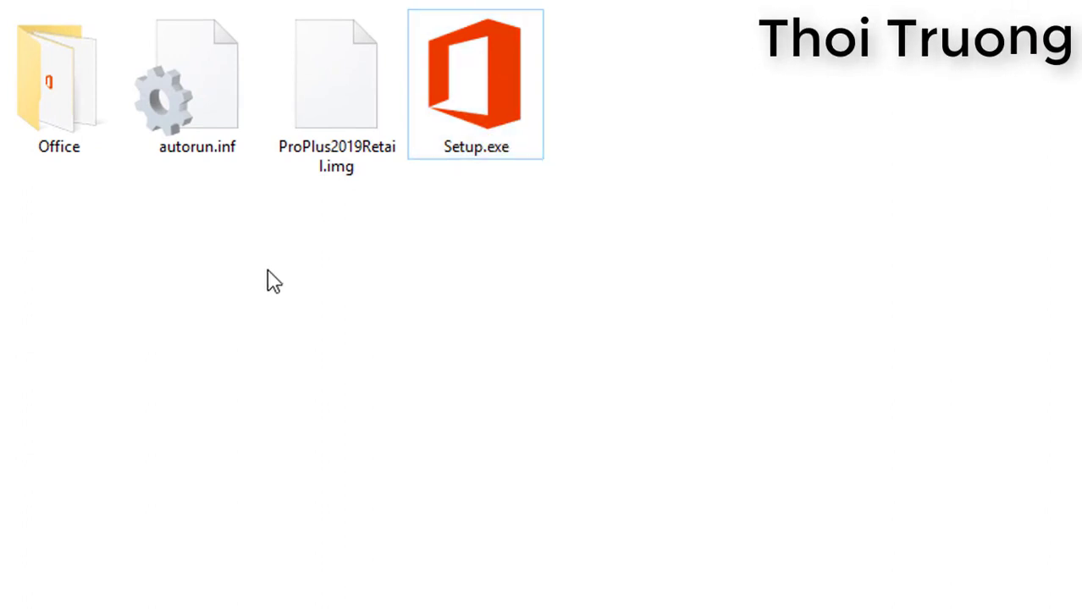
- Run the Office installer Setup.exe as administrator
right_click(465, 86)
left_click(542, 136)
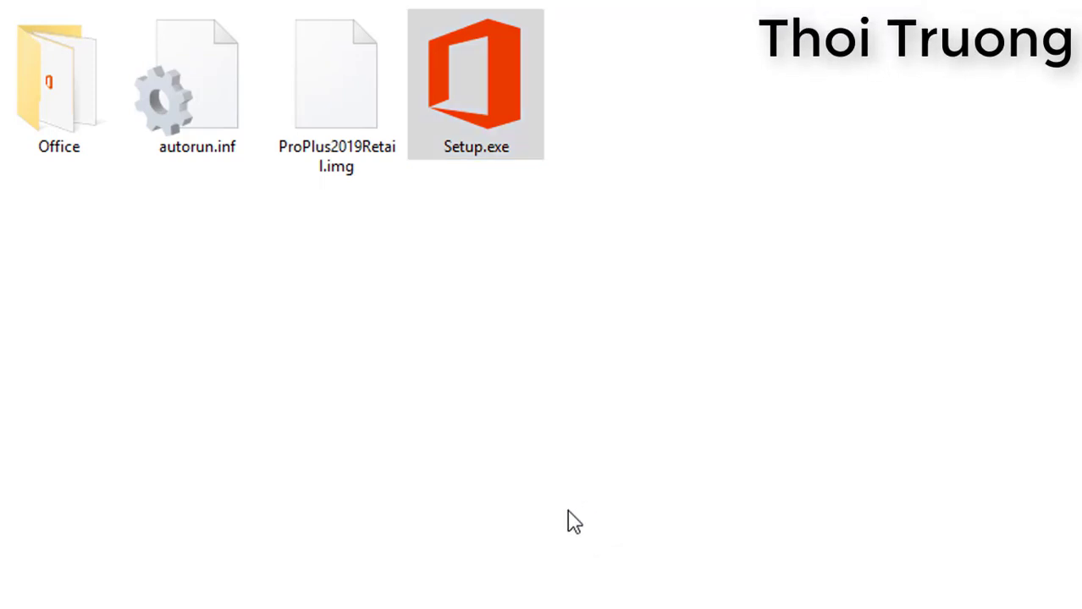
left_click(572, 416)
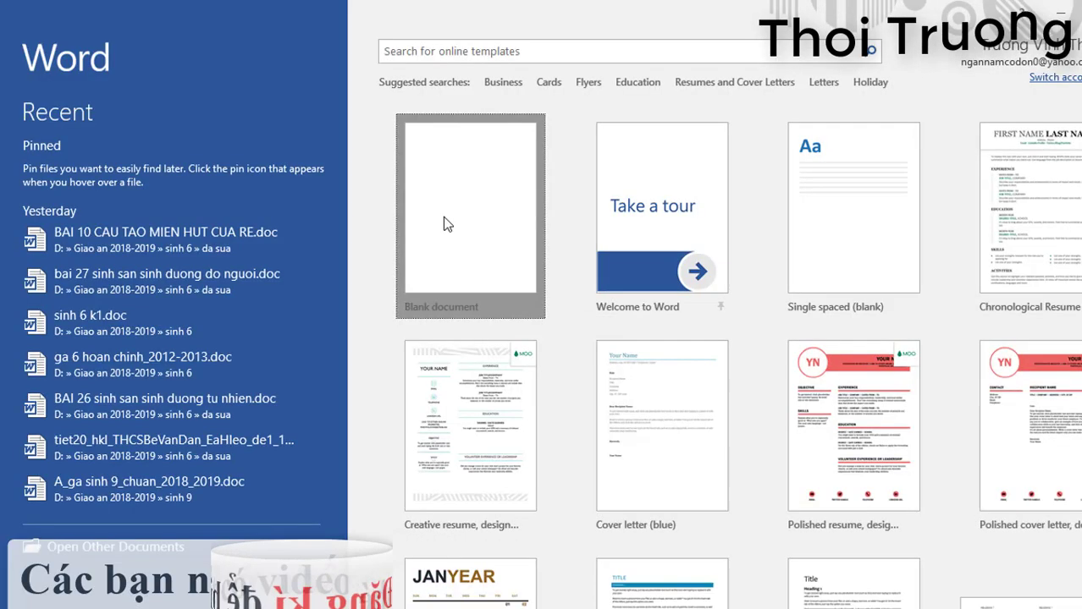
- Create a blank document in Word and look through its Insert, Design, Layout and View commands
left_click(446, 224)
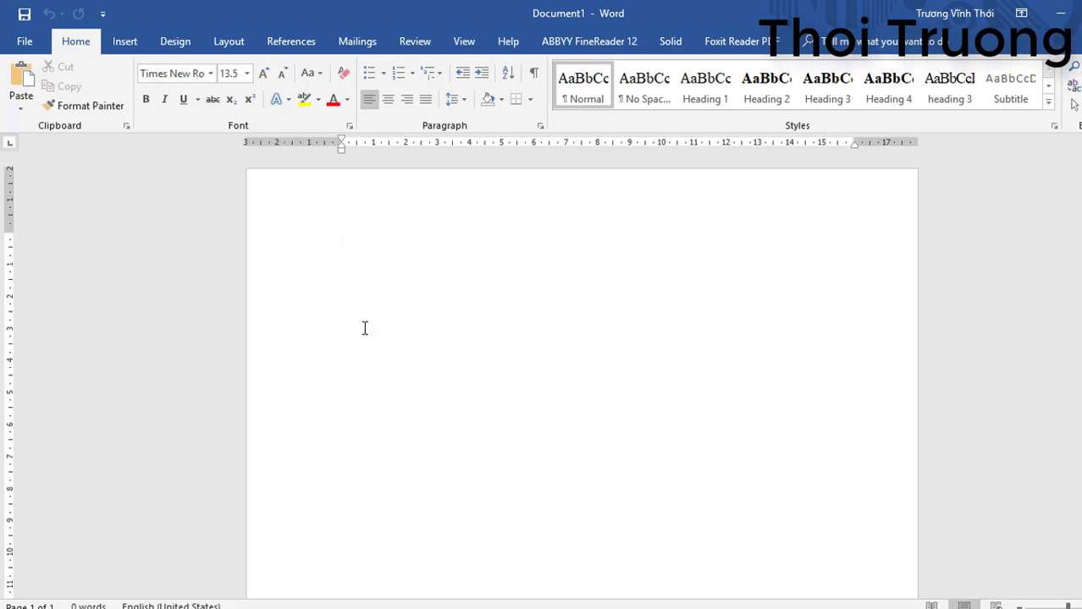
left_click(123, 42)
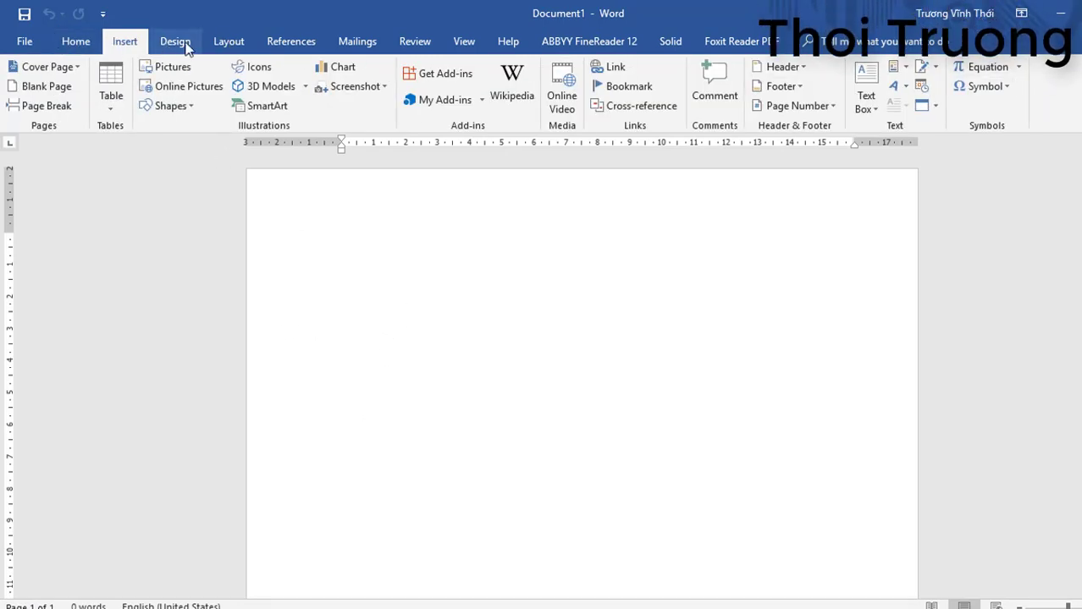
left_click(180, 43)
left_click(229, 42)
left_click(462, 42)
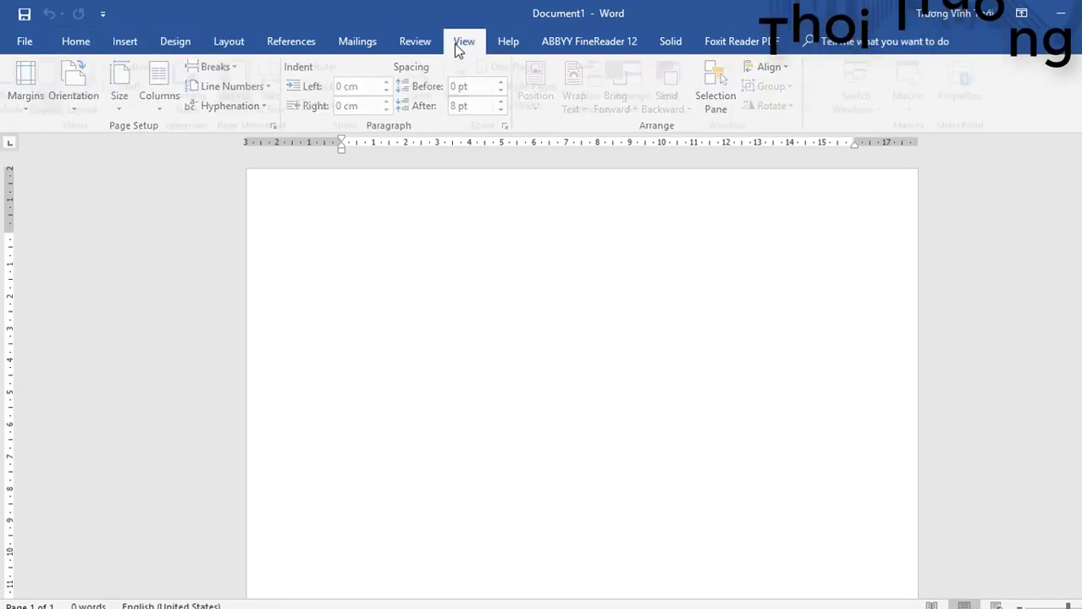
left_click(142, 46)
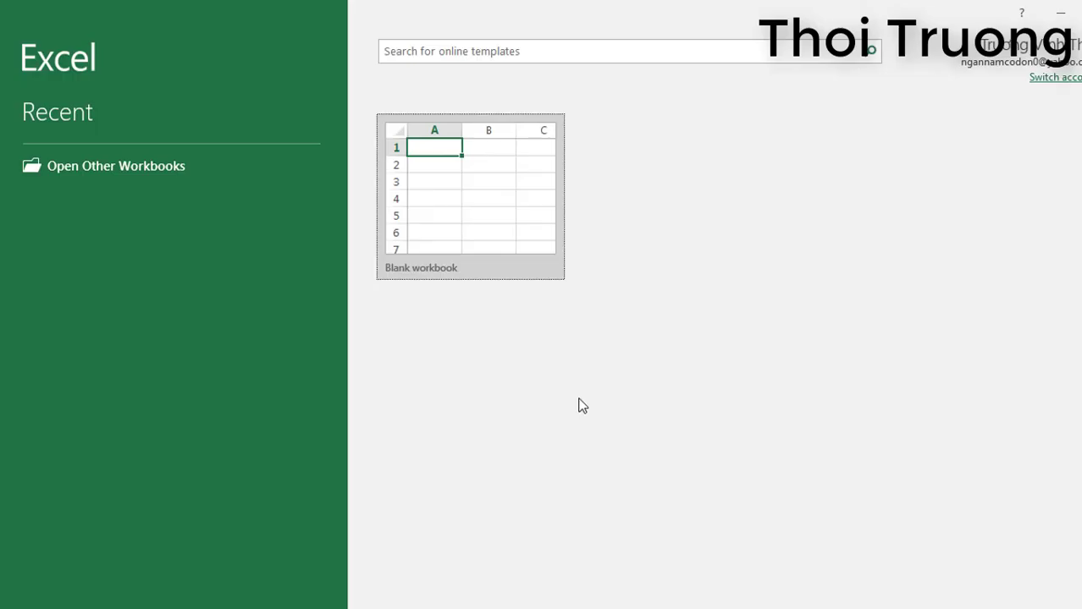
- Create a blank workbook in Excel and look through its View and Review commands and general options
left_click(502, 213)
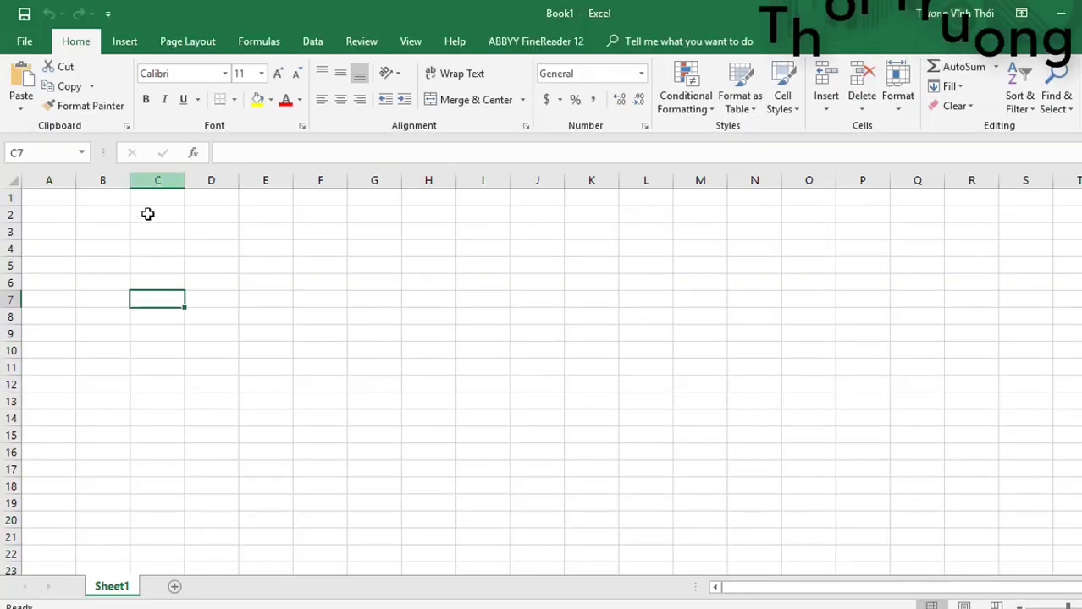
left_click(411, 40)
left_click(362, 41)
left_click(24, 41)
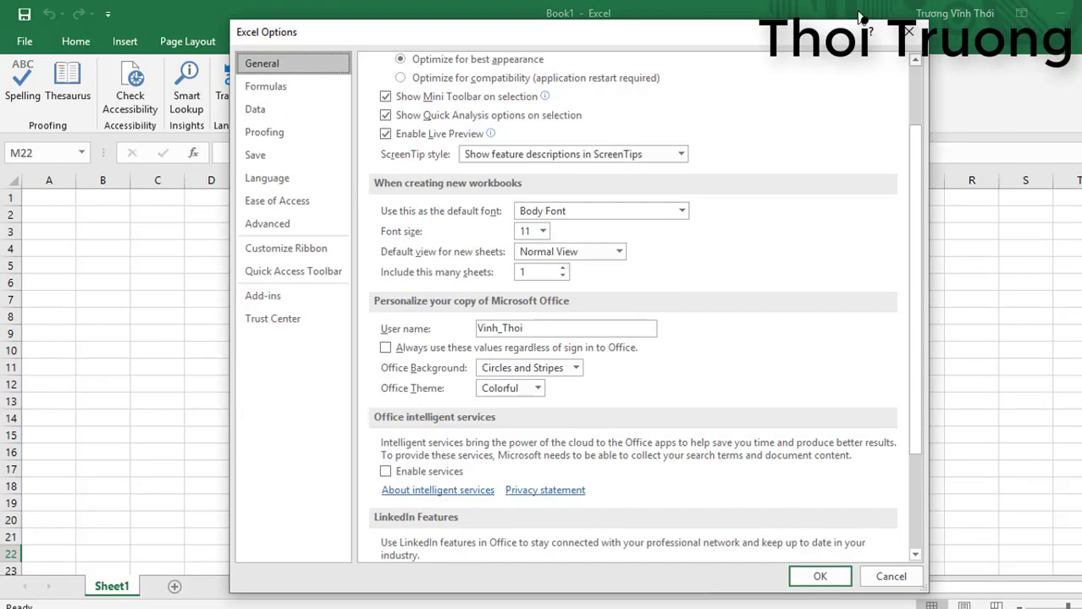
left_click(454, 42)
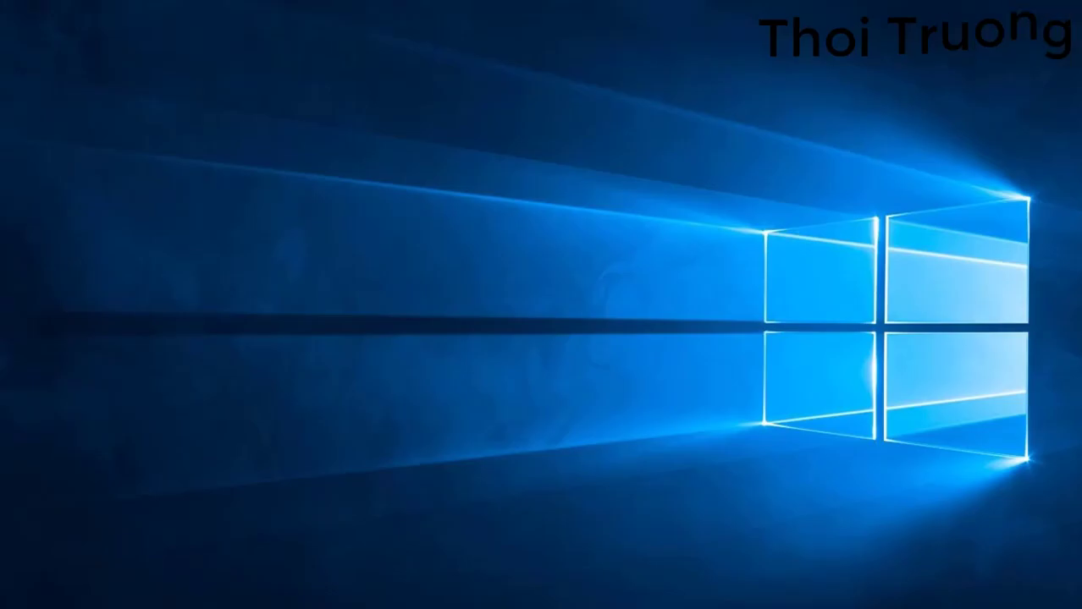